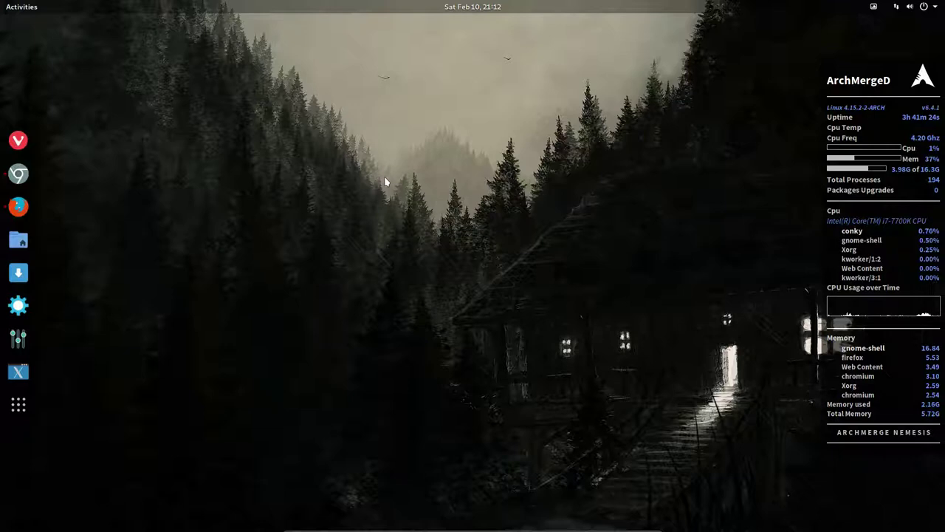
- Launch Firefox from the dock and maximize its window
click(19, 208)
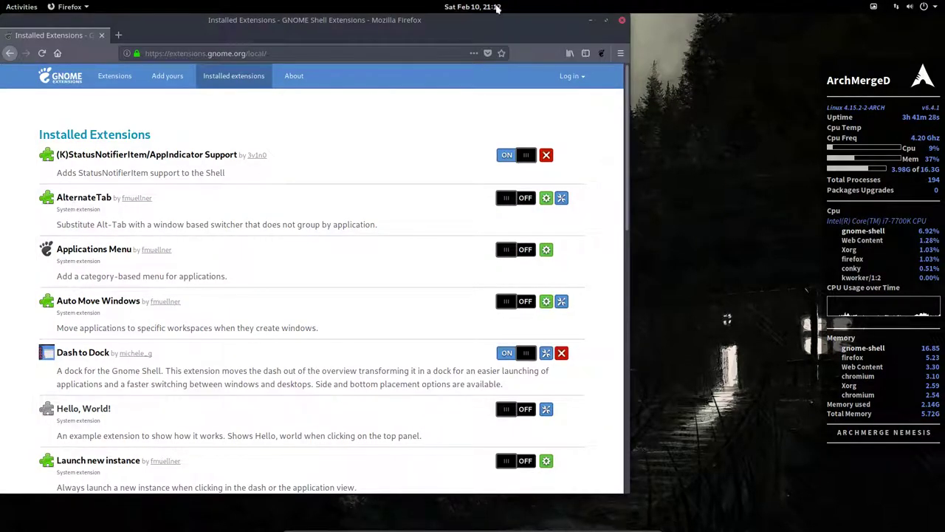
double_click(567, 20)
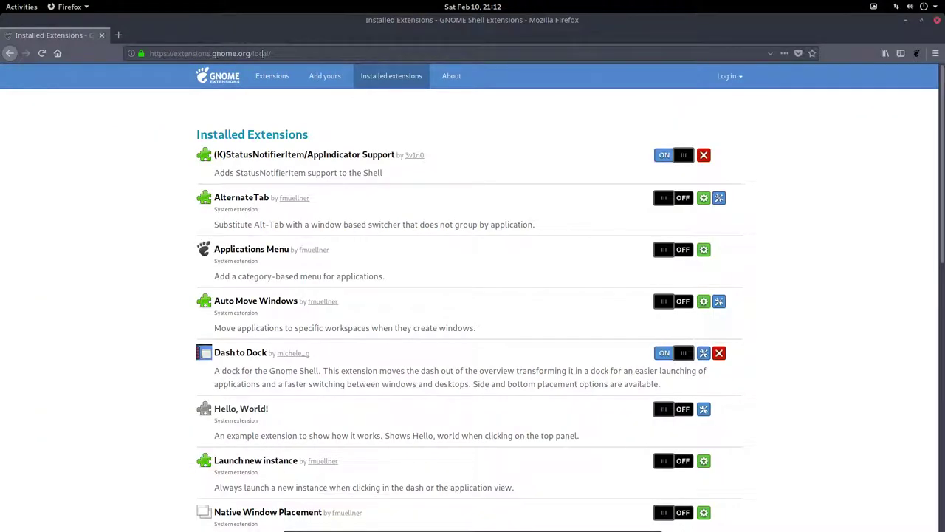
click(271, 76)
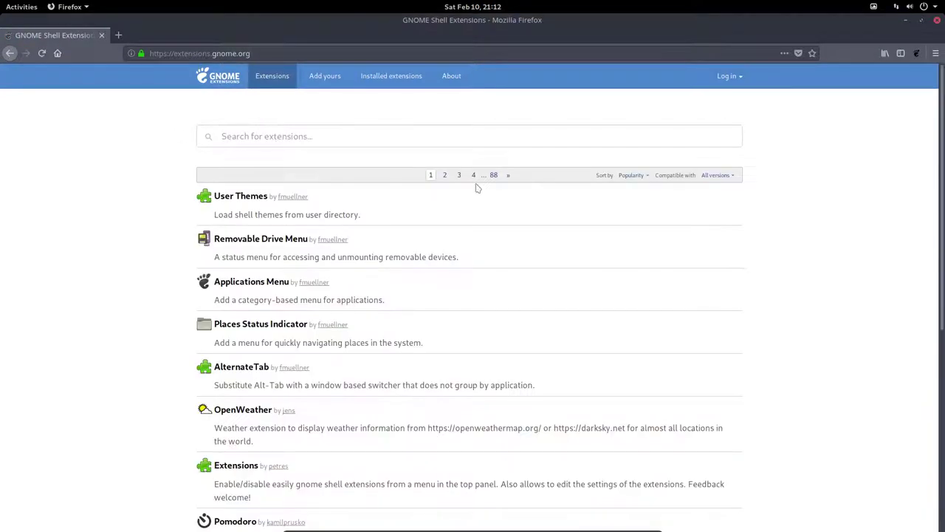
click(494, 175)
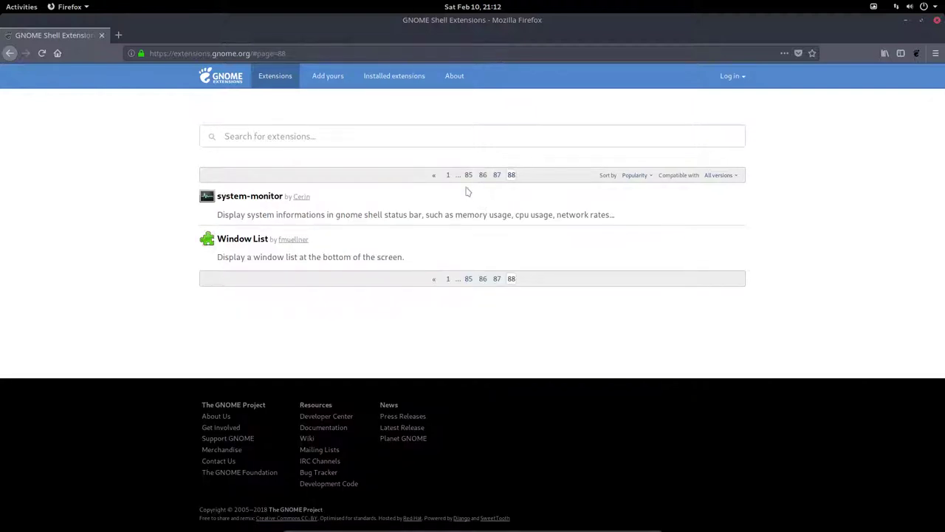
click(447, 175)
scroll(268, 230, down, 5)
scroll(268, 229, down, 2)
scroll(268, 230, down, 3)
scroll(268, 230, up, 6)
scroll(268, 229, down, 1)
scroll(268, 229, down, 3)
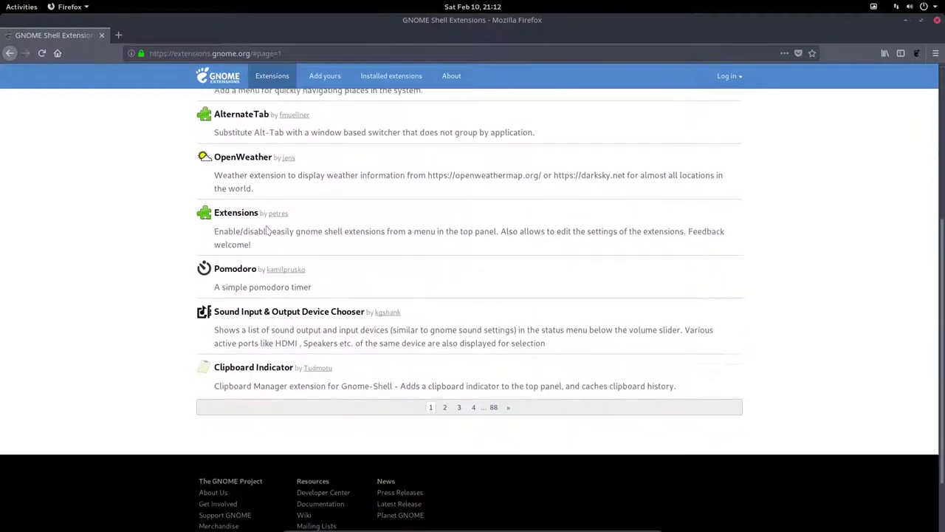
scroll(268, 229, up, 5)
scroll(268, 230, up, 2)
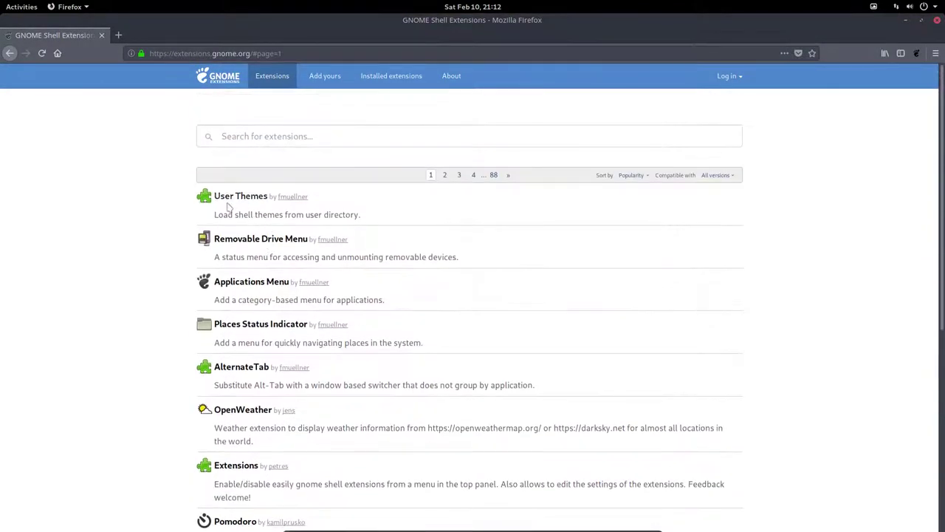
scroll(219, 253, down, 3)
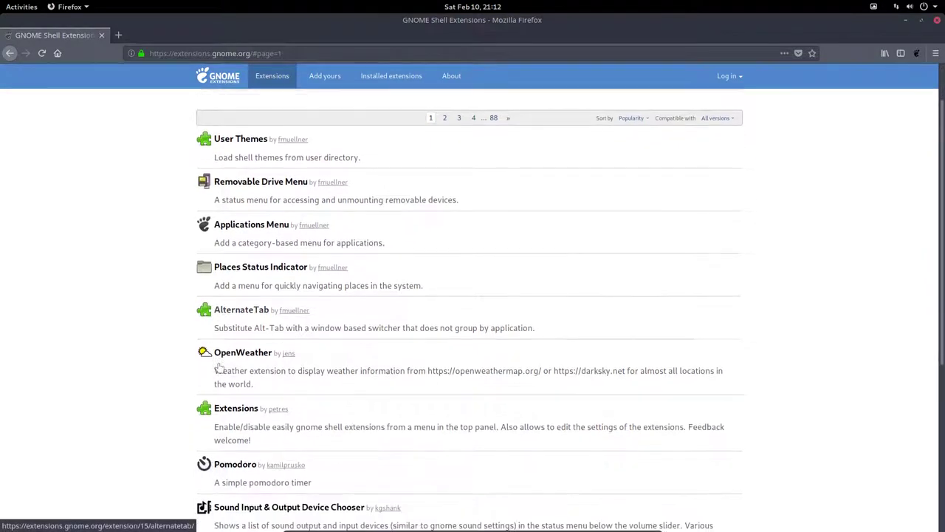
scroll(219, 369, down, 2)
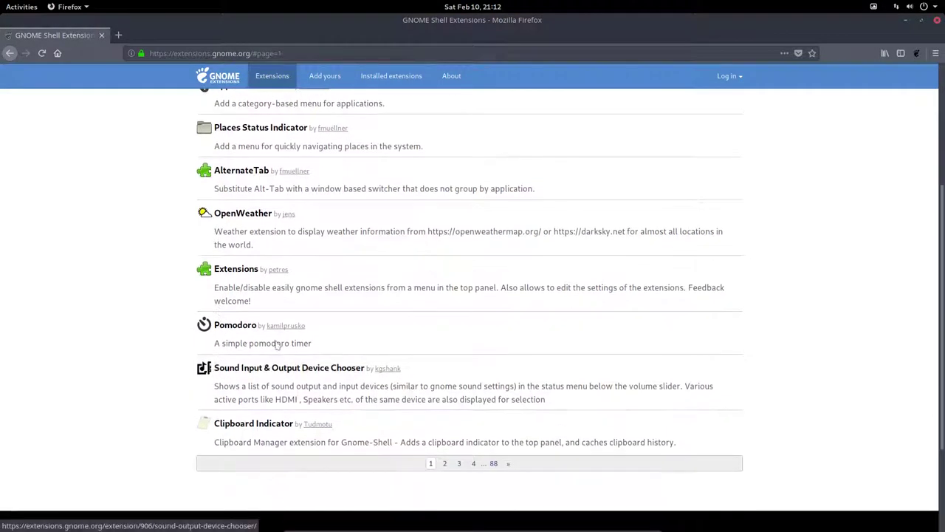
scroll(251, 355, up, 6)
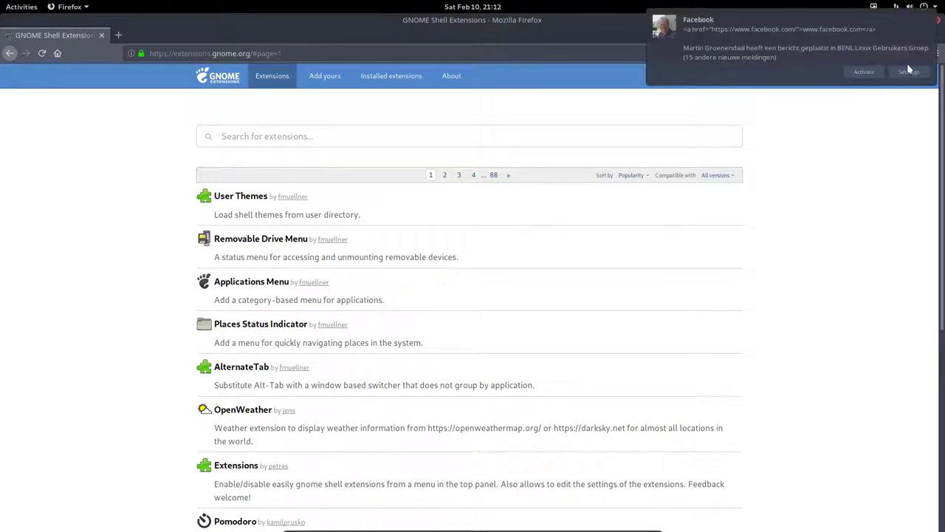
click(865, 72)
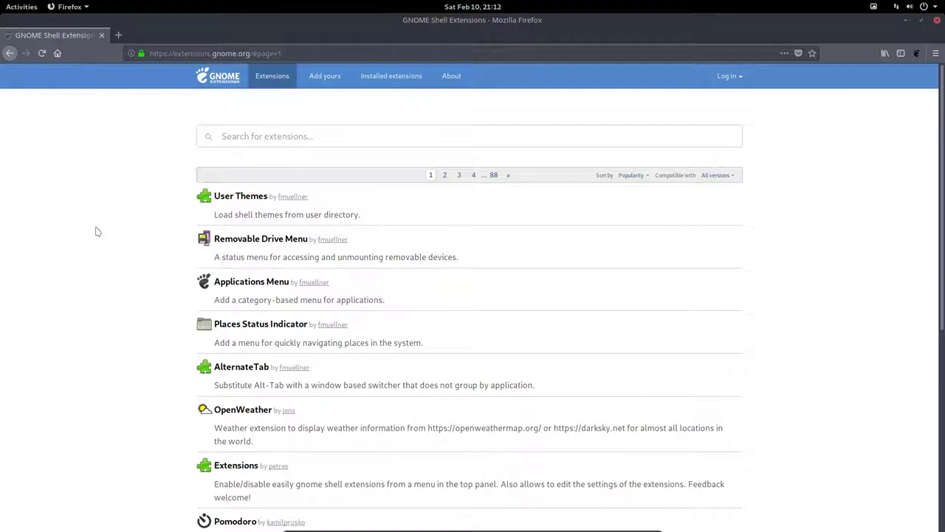
click(255, 136)
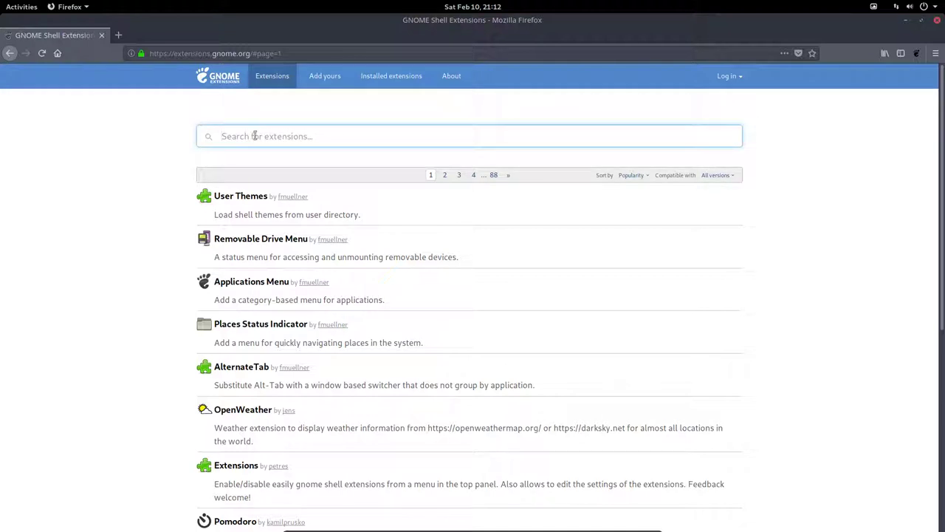
text(weather)
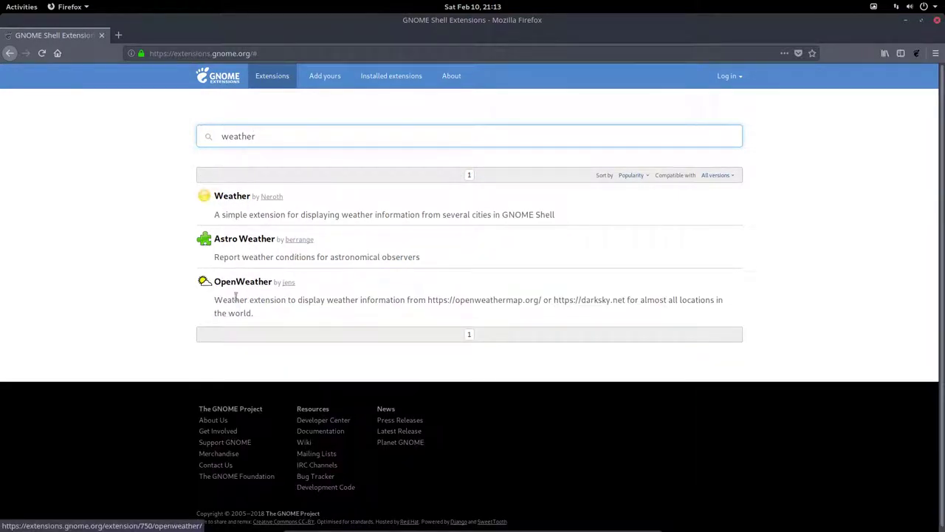
double_click(262, 136)
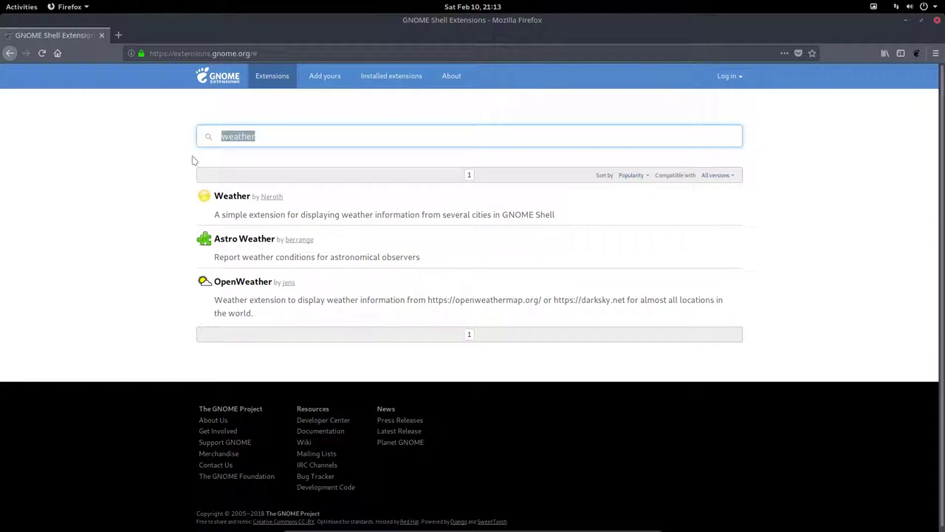
text(moon)
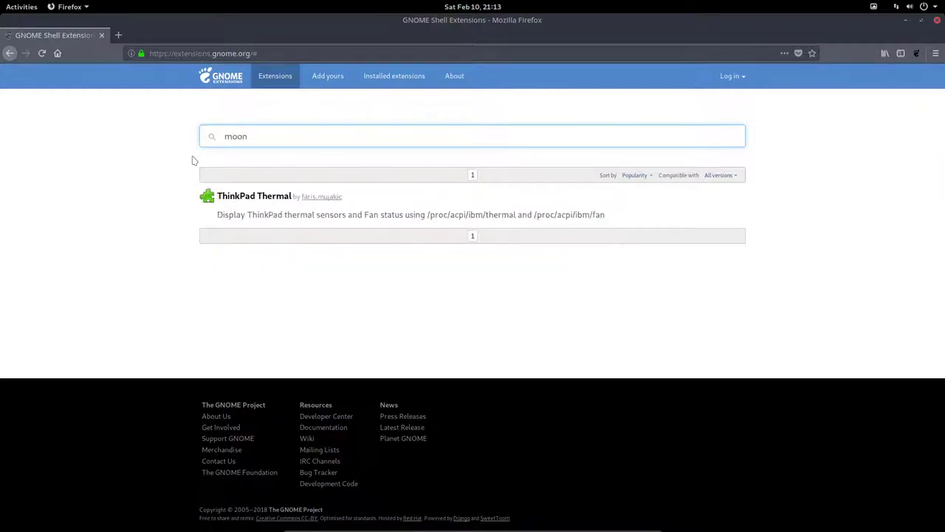
key(BackSpace)
key(BackSpace)
key(BackSpace)
text(ner)
text(work)
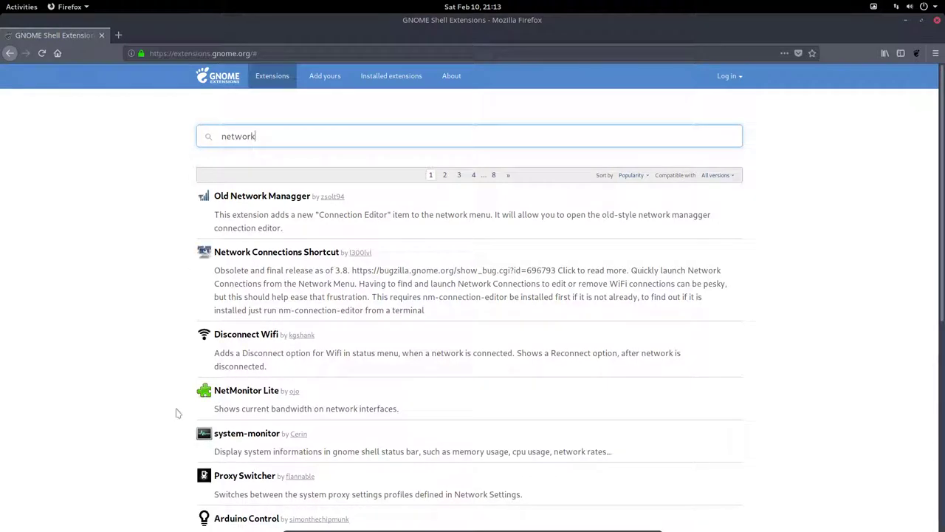
scroll(176, 414, down, 5)
scroll(176, 413, down, 3)
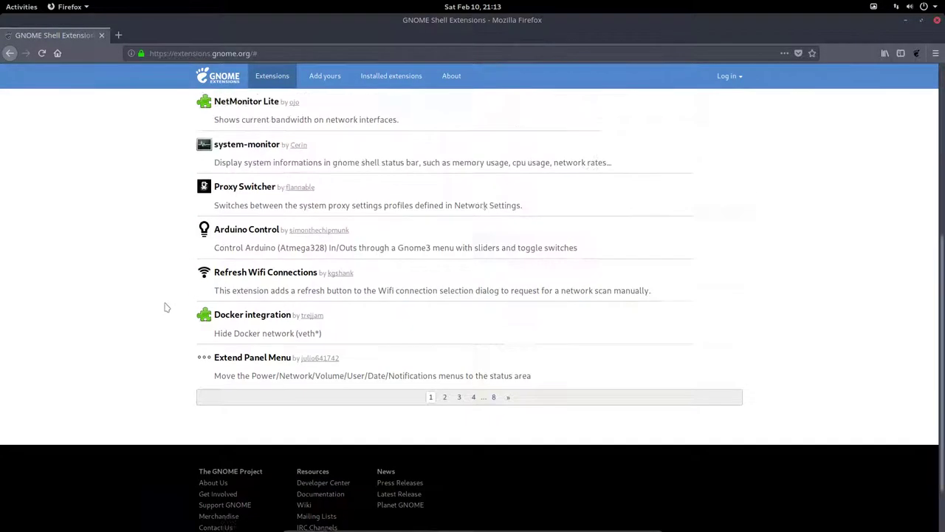
scroll(166, 306, up, 8)
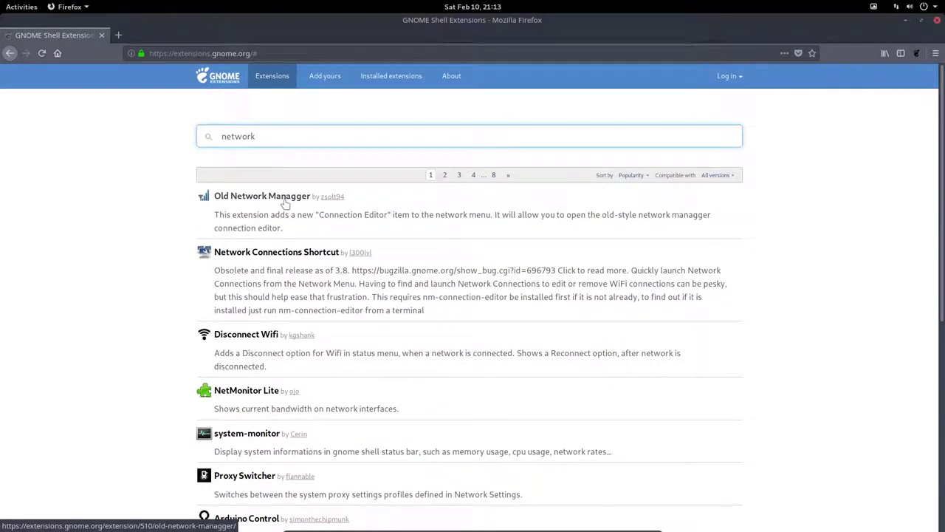
text( wifi)
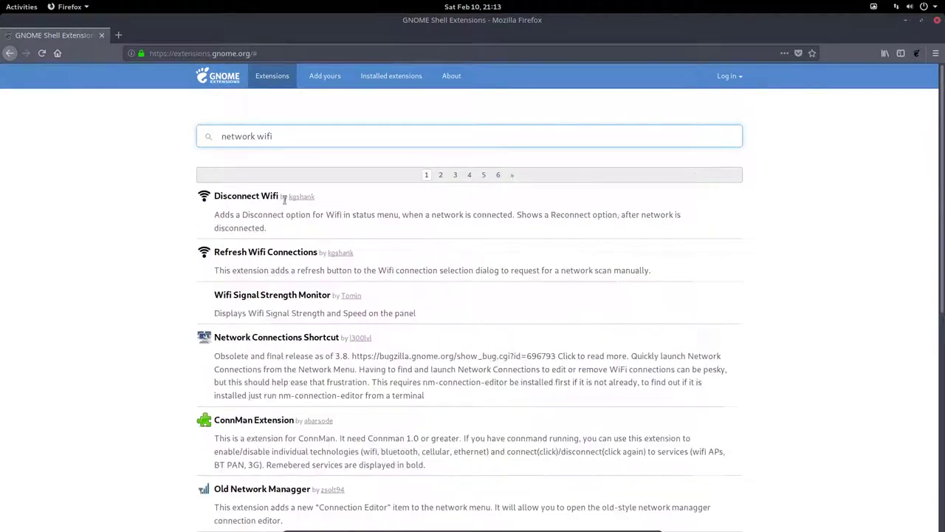
scroll(398, 221, down, 2)
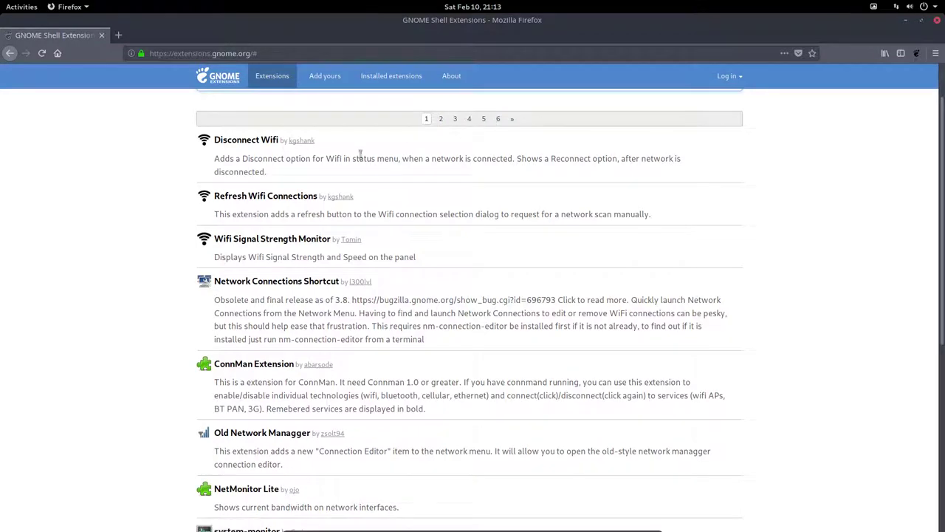
scroll(314, 184, down, 5)
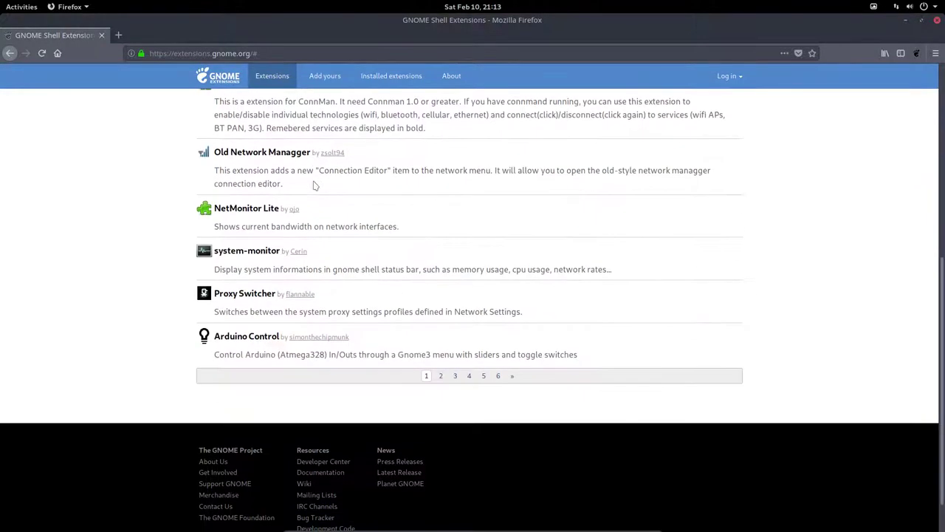
scroll(313, 185, up, 6)
triple_click(294, 136)
key(BackSpace)
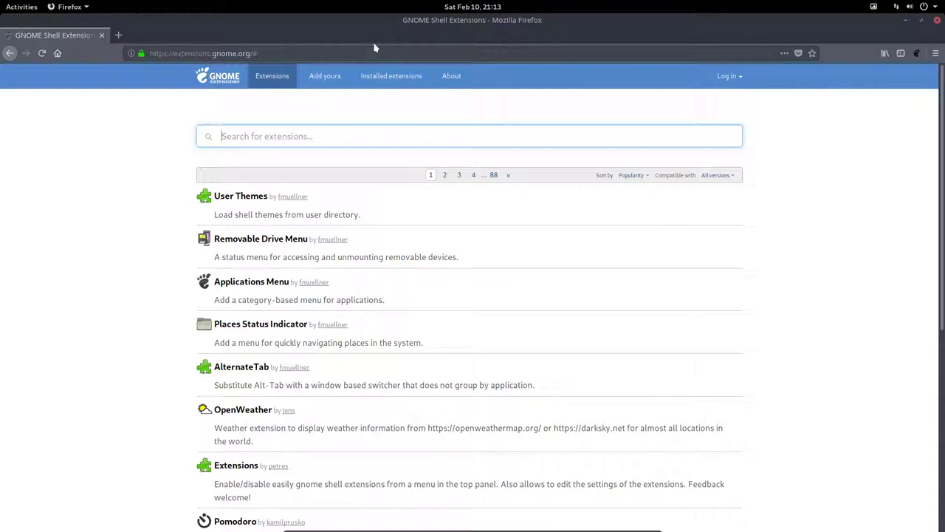
- Visit the Add yours page, then return to the Installed extensions list
click(325, 76)
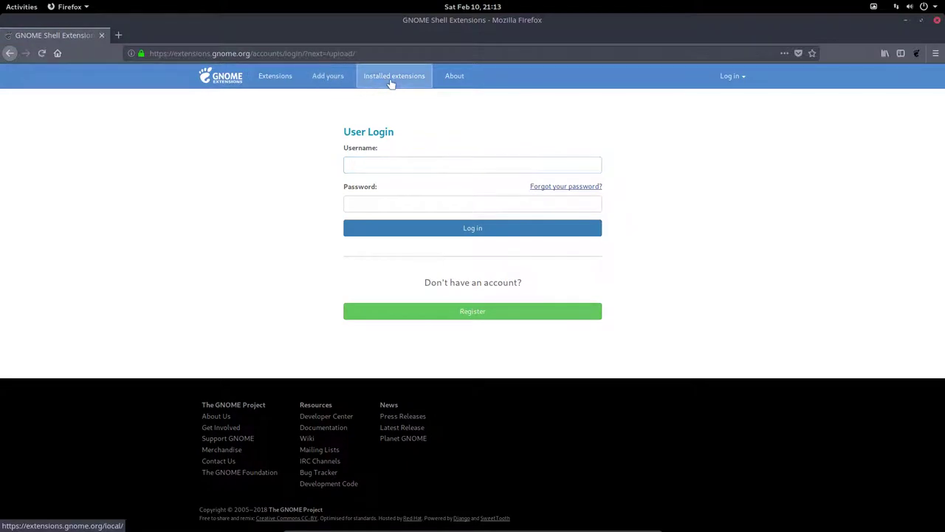
click(394, 76)
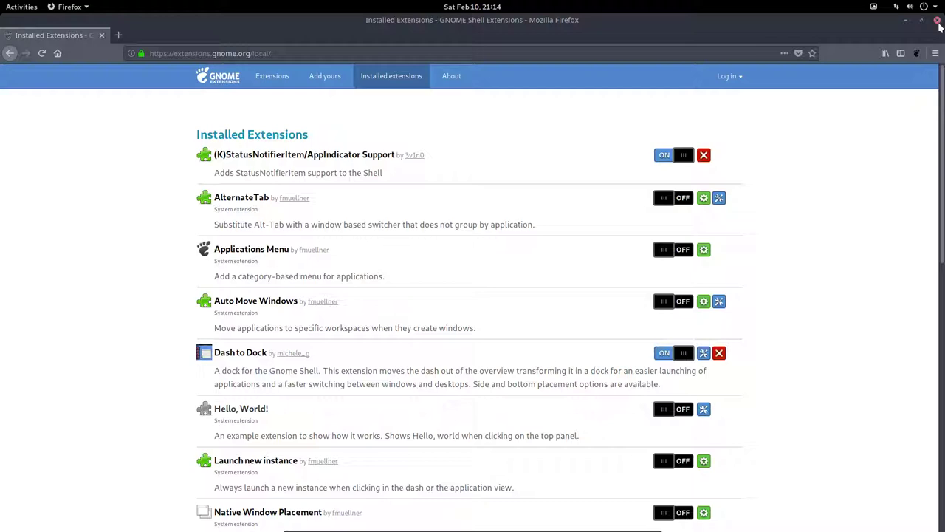
- Close Firefox and open amd-gnome > Personal > settings > gnome-extensions in Files
click(937, 20)
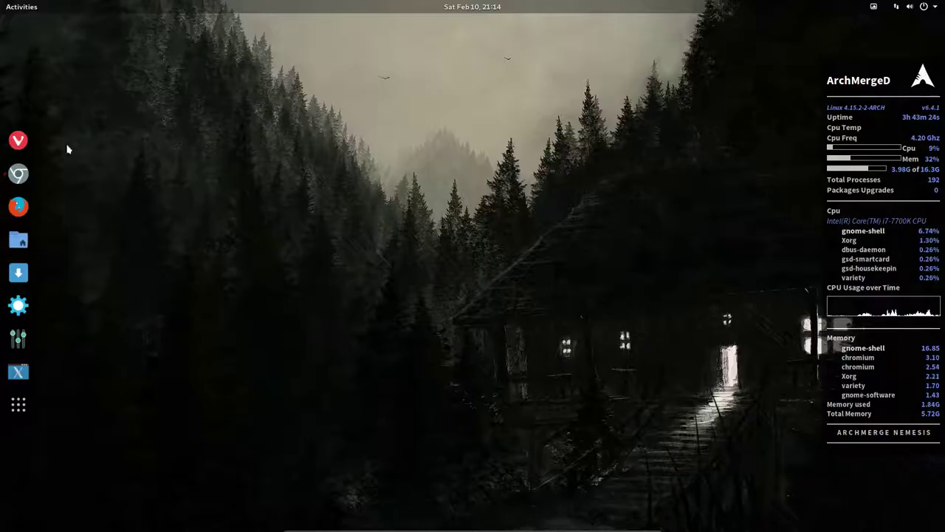
click(19, 239)
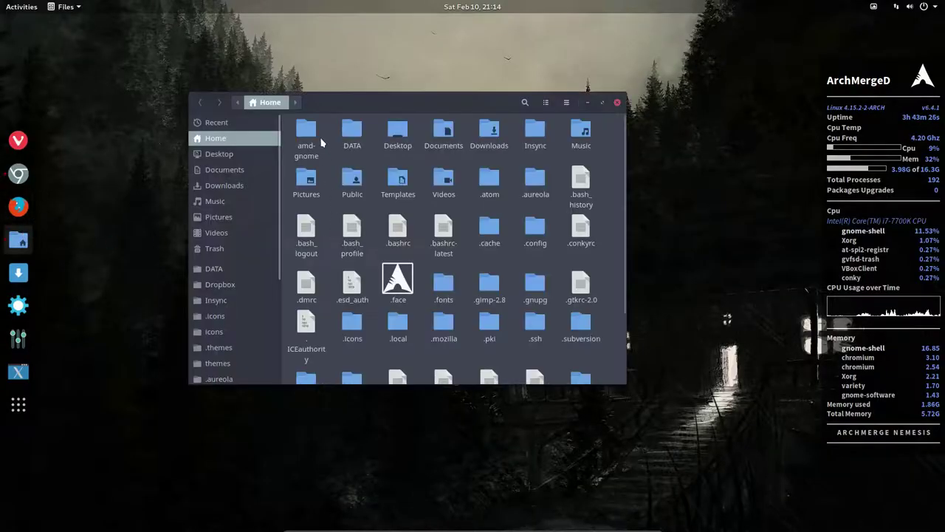
double_click(306, 131)
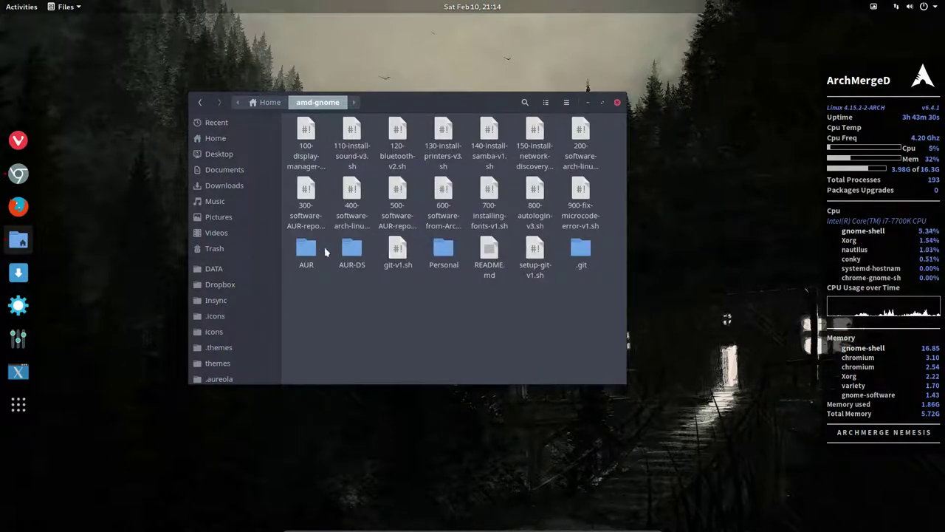
click(441, 257)
double_click(442, 257)
double_click(535, 190)
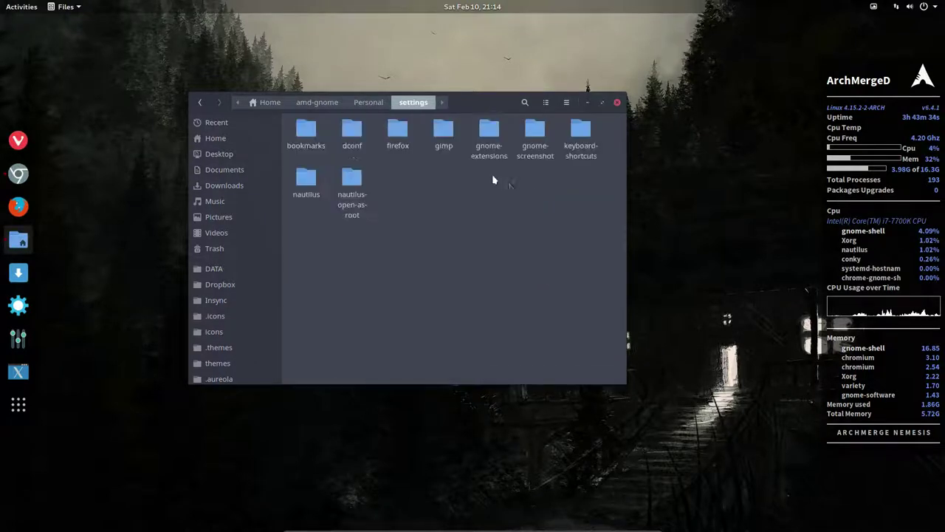
click(489, 138)
double_click(489, 138)
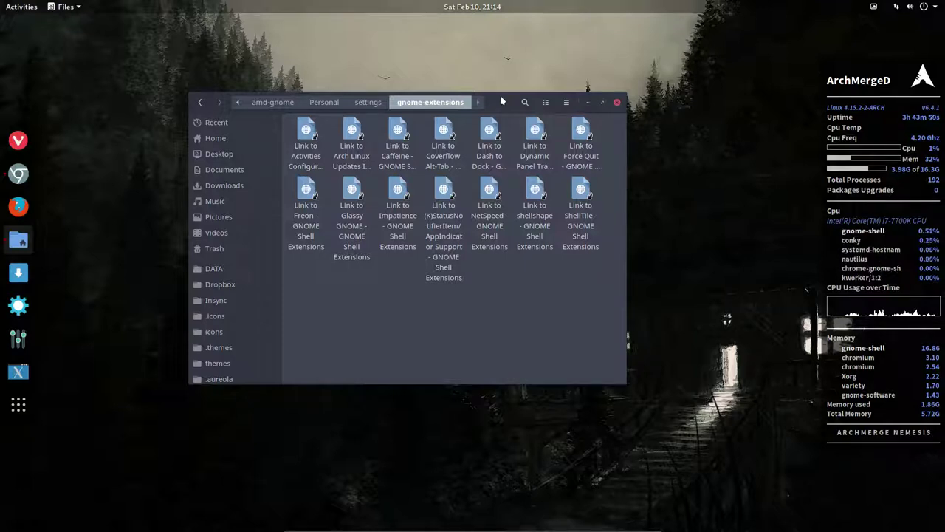
- Select then deselect the shellshape and ShellTile links, switch to List view, reposition the window
drag(523, 273, 589, 199)
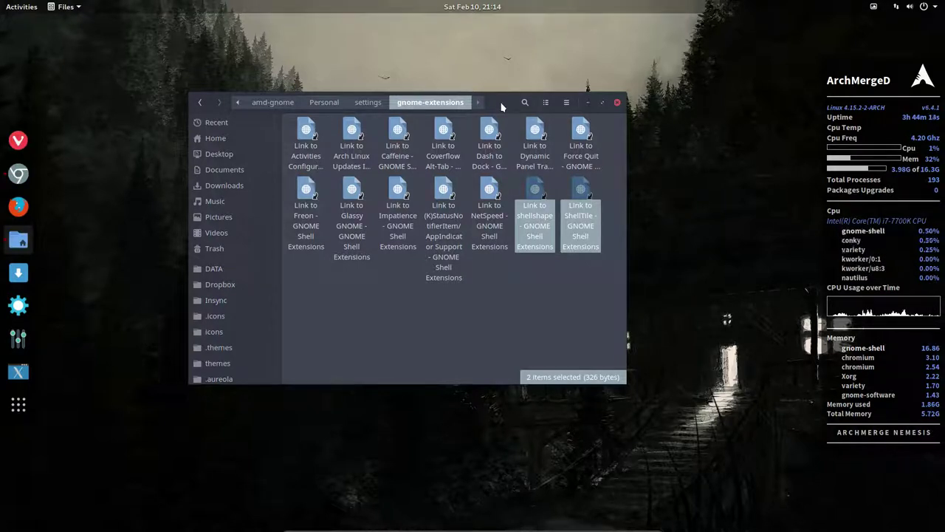
click(517, 336)
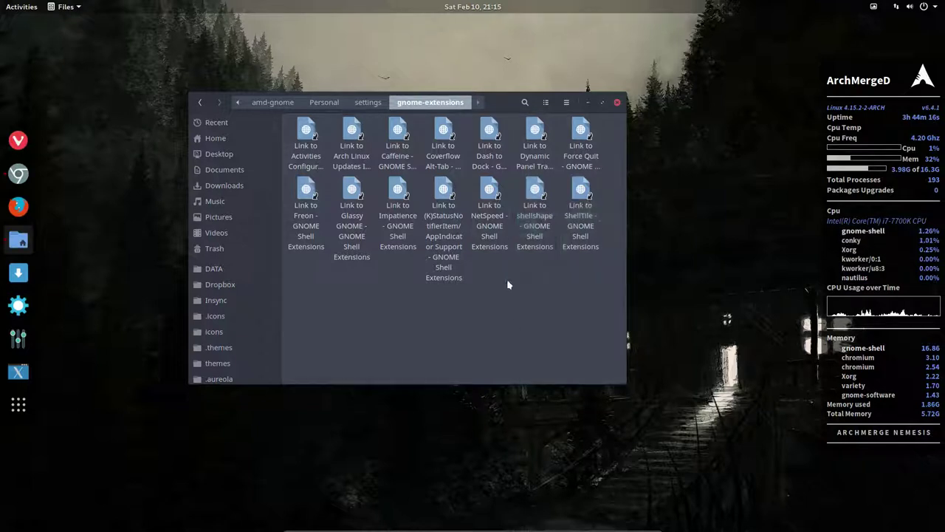
click(566, 103)
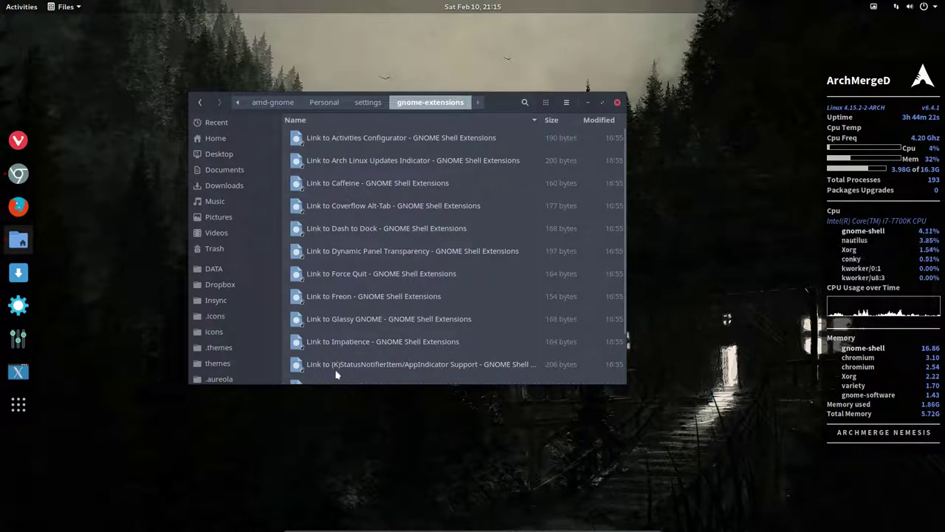
drag(502, 102, 510, 68)
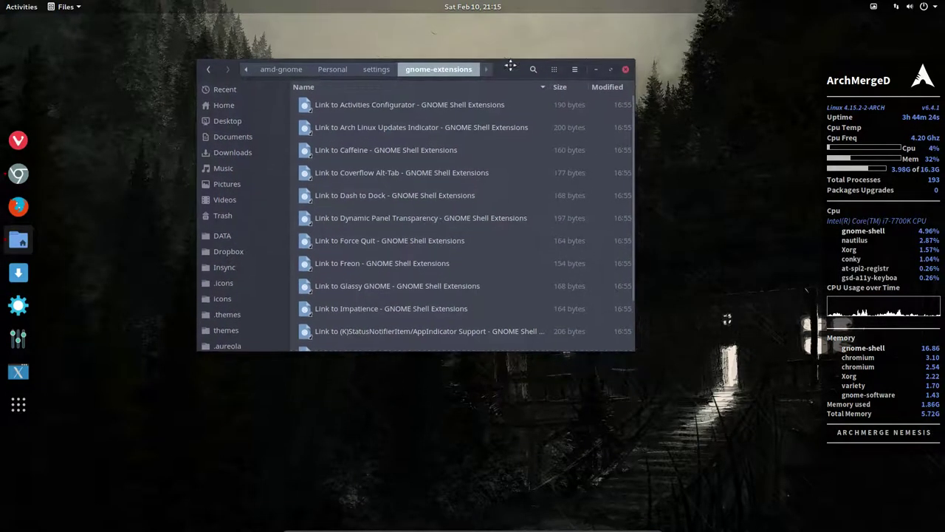
- Open the saved Activities Configurator link, switch it ON and confirm the install
click(379, 107)
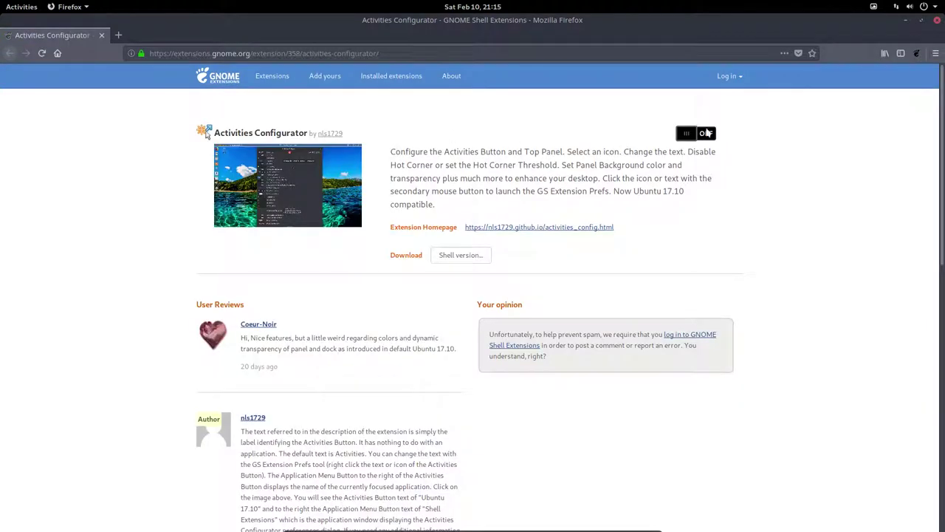
click(708, 134)
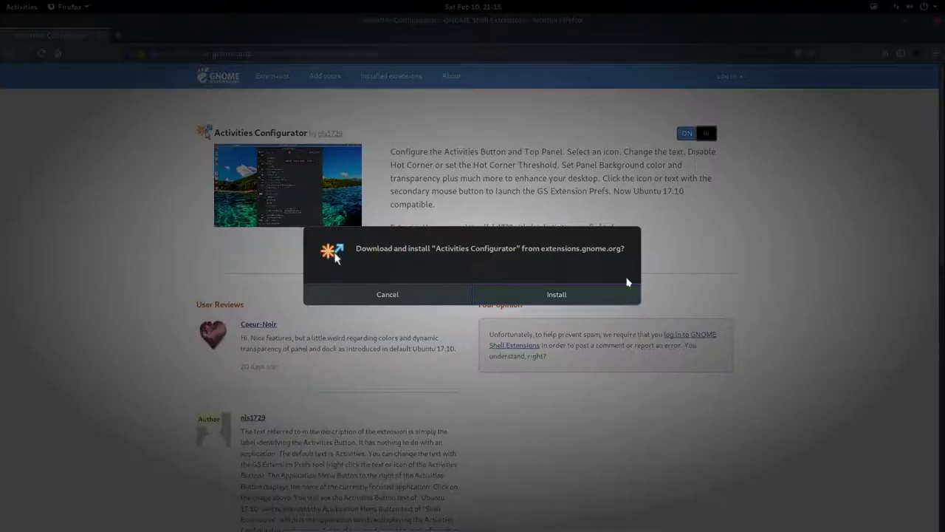
click(573, 295)
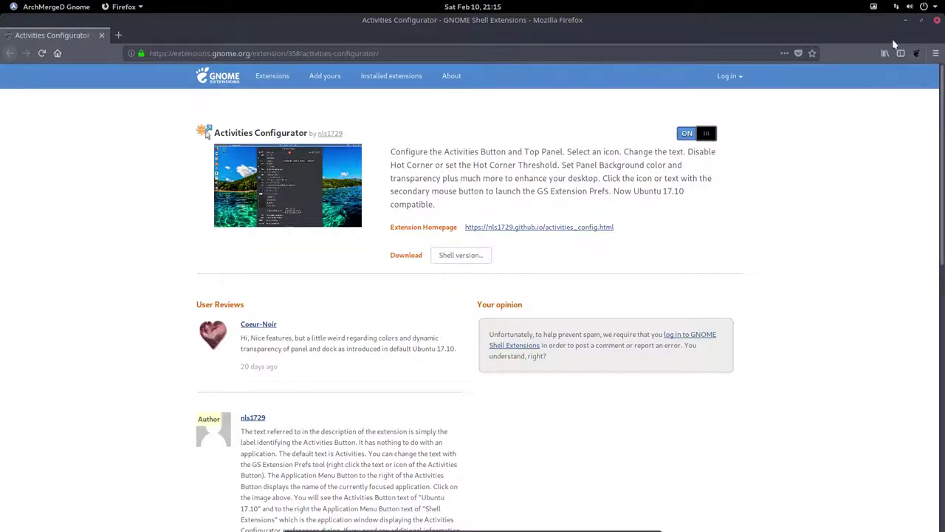
- Minimize Firefox, move Files right, and open GNOME Tweaks on its Extensions section
click(906, 20)
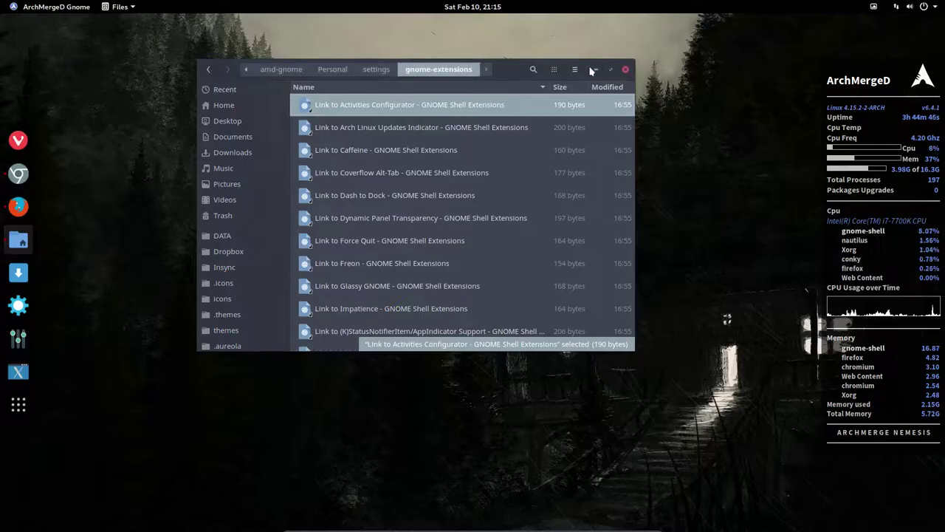
drag(485, 69, 796, 52)
click(18, 306)
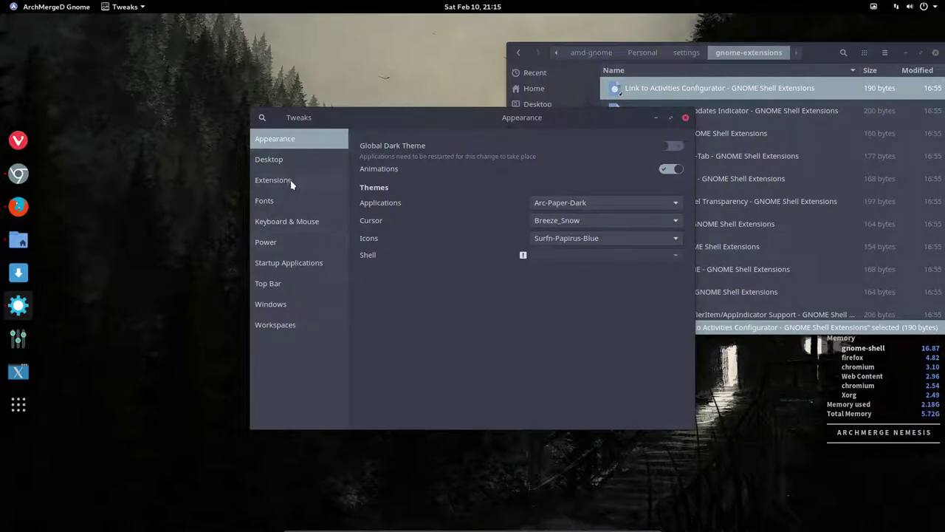
click(289, 183)
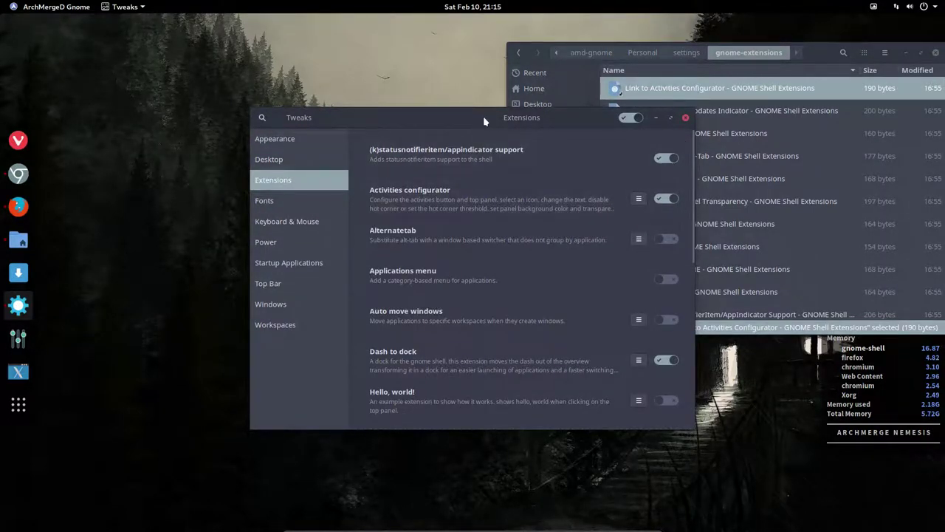
drag(484, 117, 333, 123)
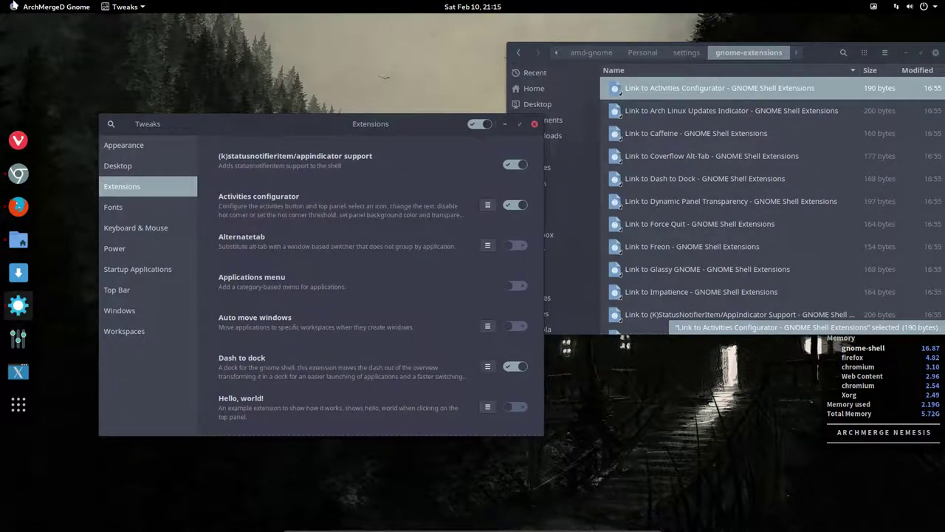
click(13, 8)
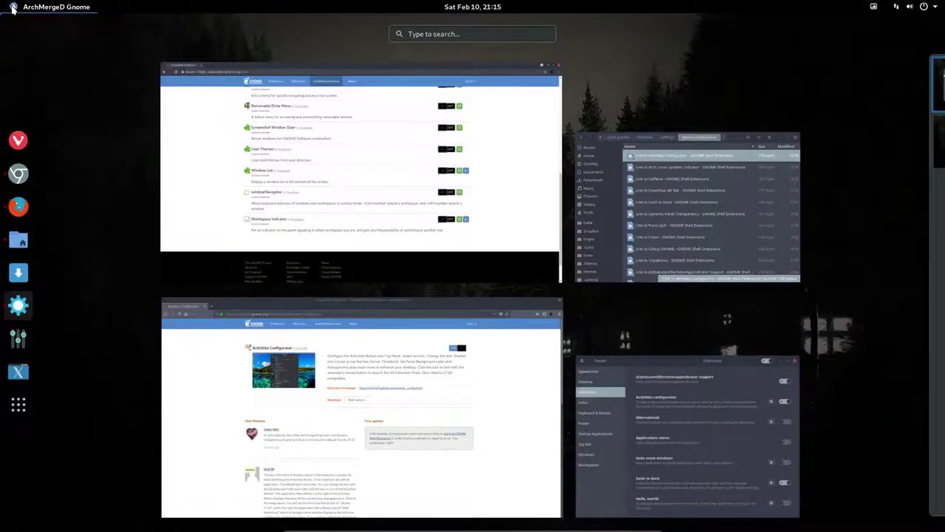
mouse_move(361, 172)
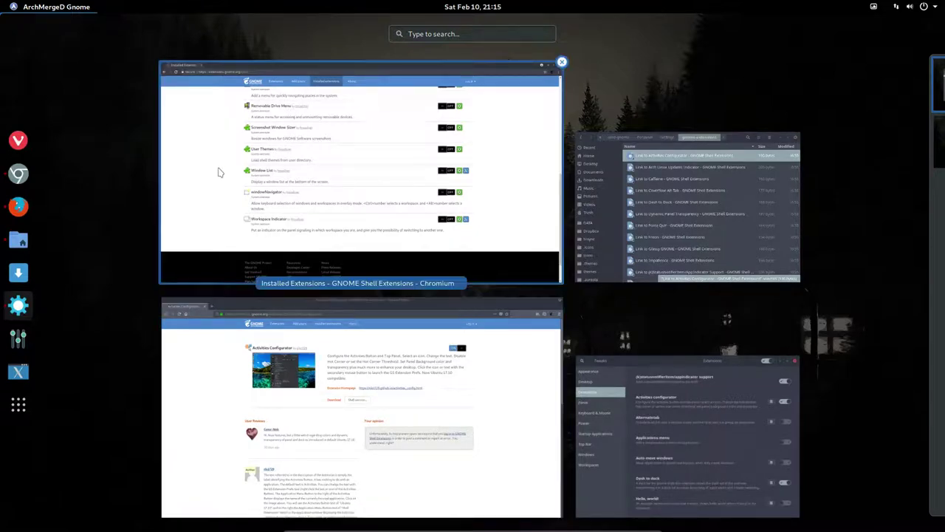
click(671, 368)
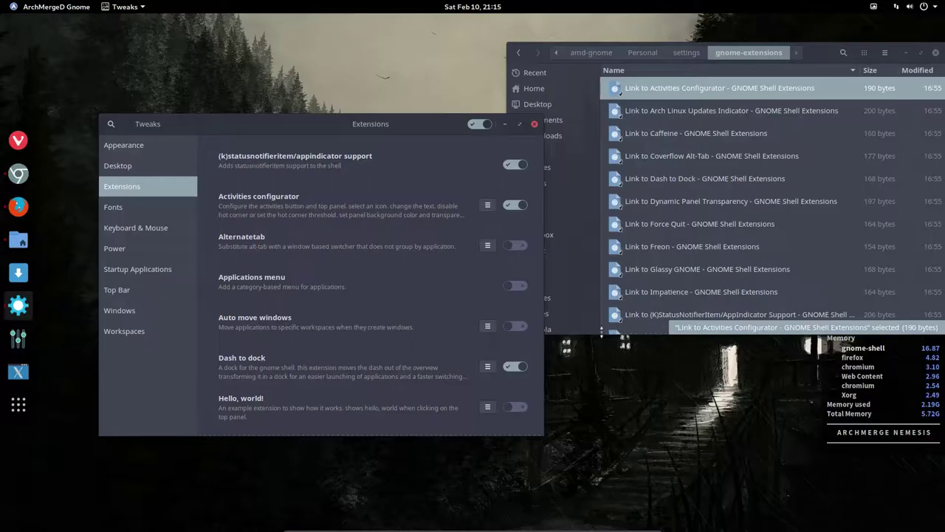
- Open Activities Configurator settings and browse the icon chooser to distributor-logo-chaletos.svg
click(487, 205)
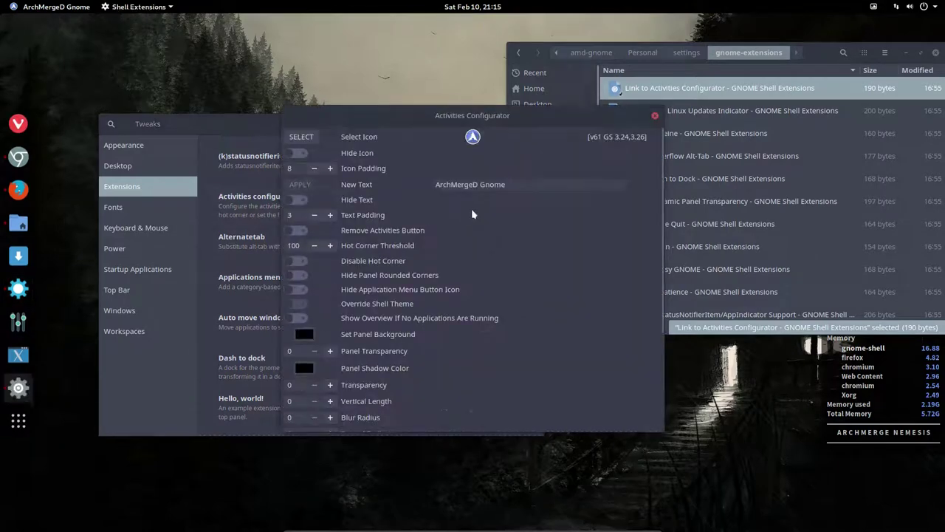
click(301, 137)
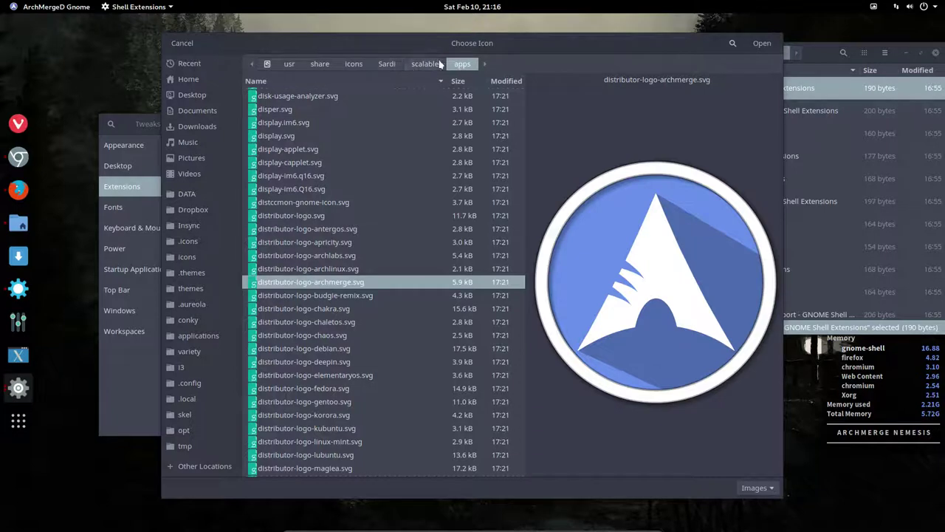
click(321, 296)
key(Down)
key(Up)
key(Down)
key(Down)
key(Down)
key(Down)
key(Up)
key(Up)
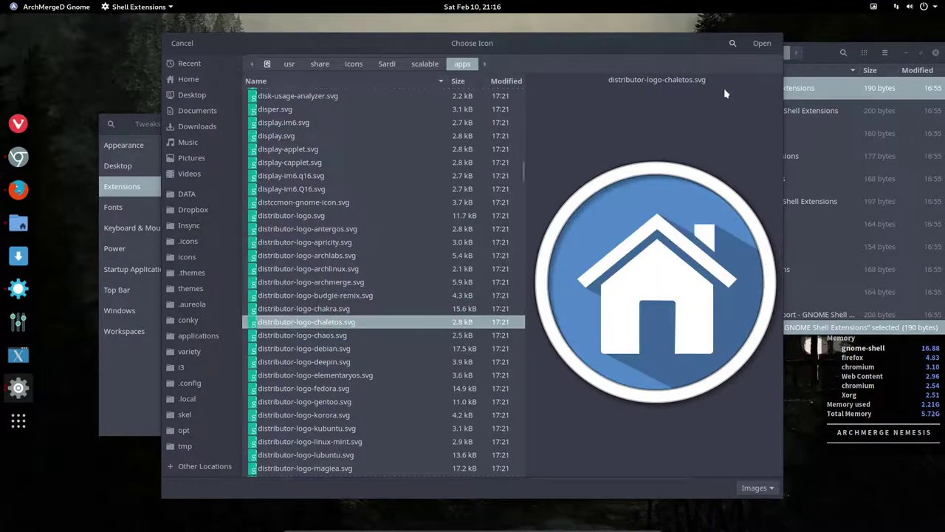
- Apply the chaletos house logo as the icon and check it in the overview
click(762, 43)
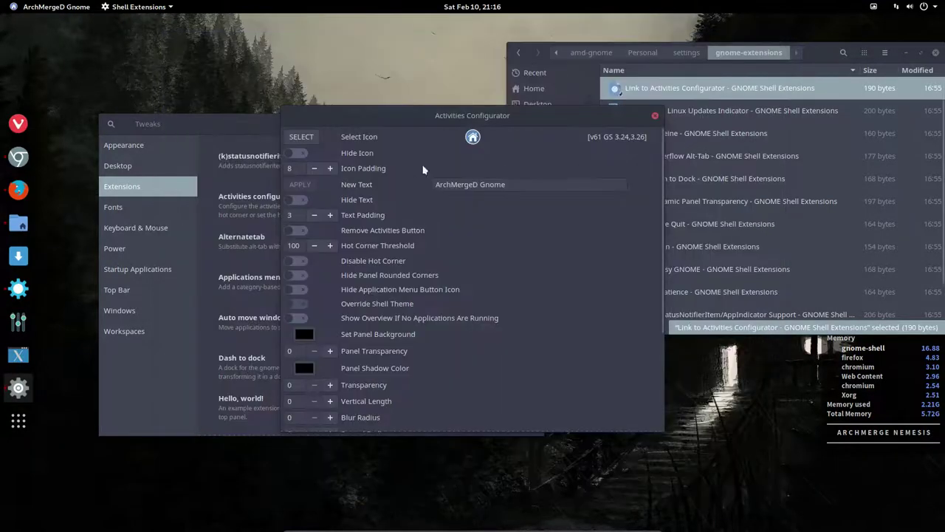
click(13, 7)
click(13, 8)
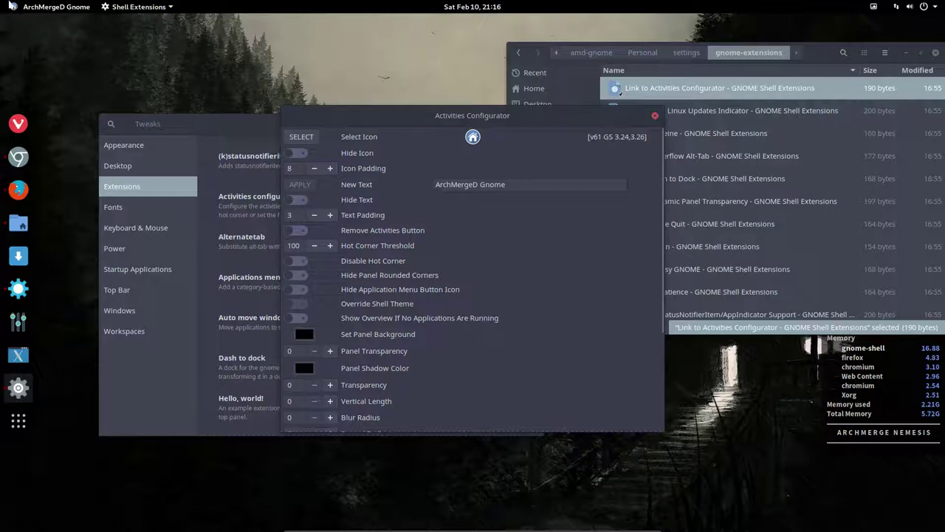
- Turn on Hide Icon, select the 'ArchMergeD Gnome' label text, and check the panel
click(302, 154)
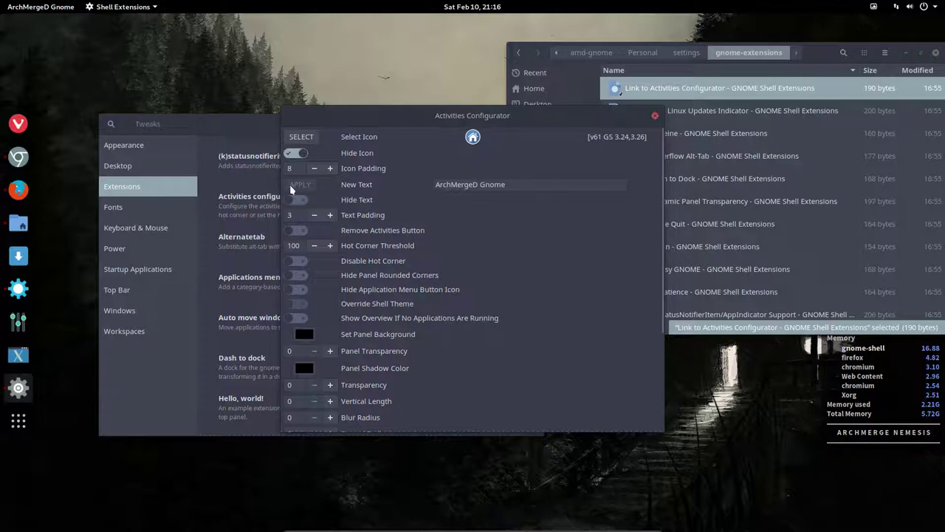
click(517, 184)
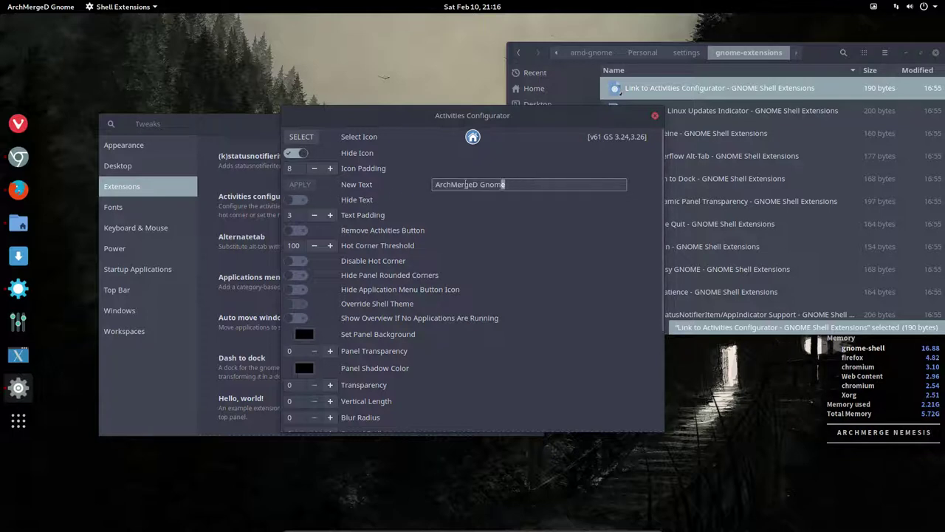
drag(517, 184, 419, 186)
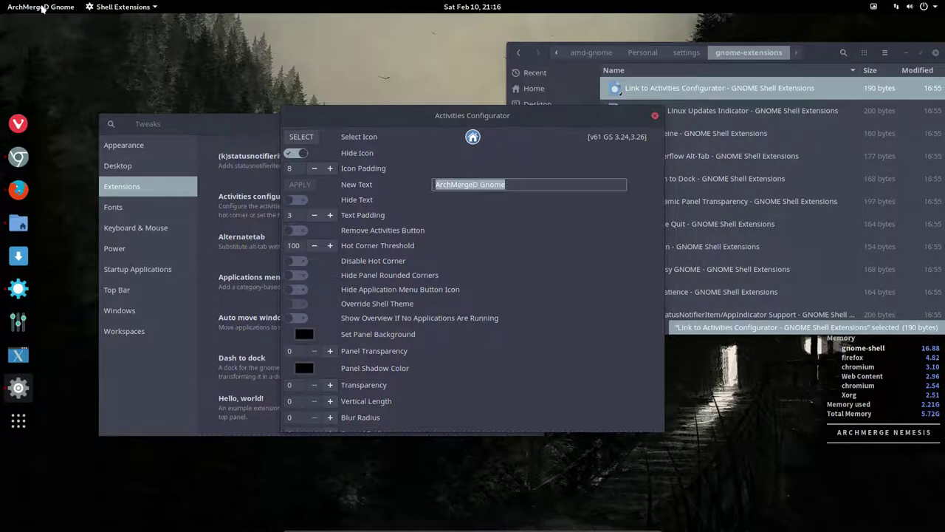
click(43, 8)
click(43, 8)
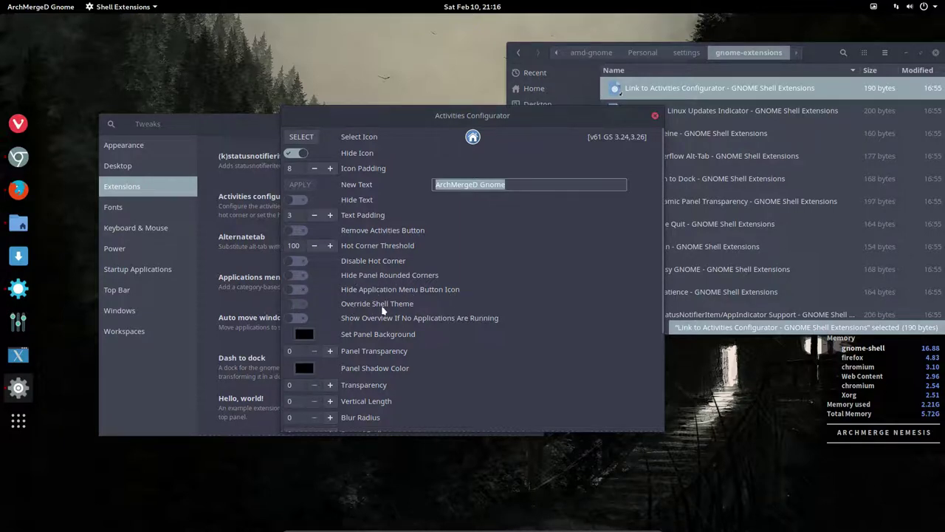
scroll(383, 318, down, 1)
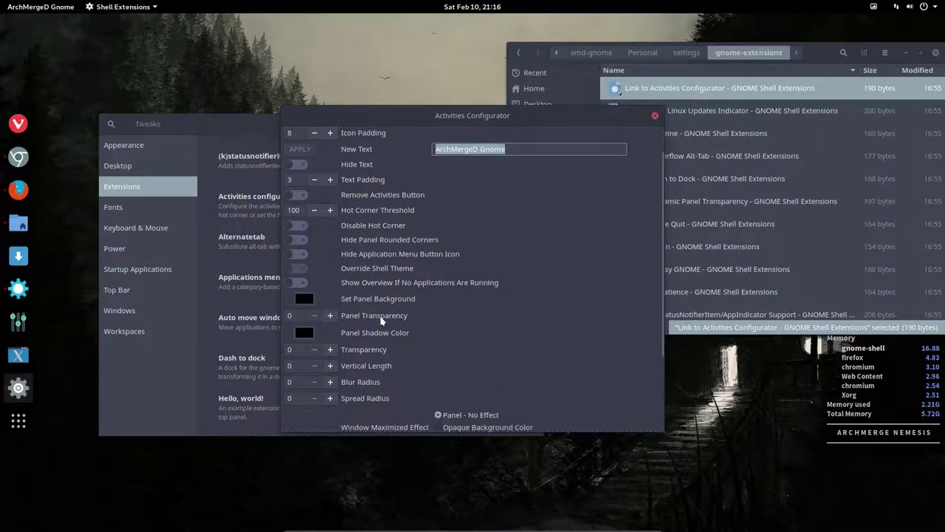
- Step Panel Transparency up four times to 48, then close the Activities Configurator dialog
click(330, 315)
click(330, 315)
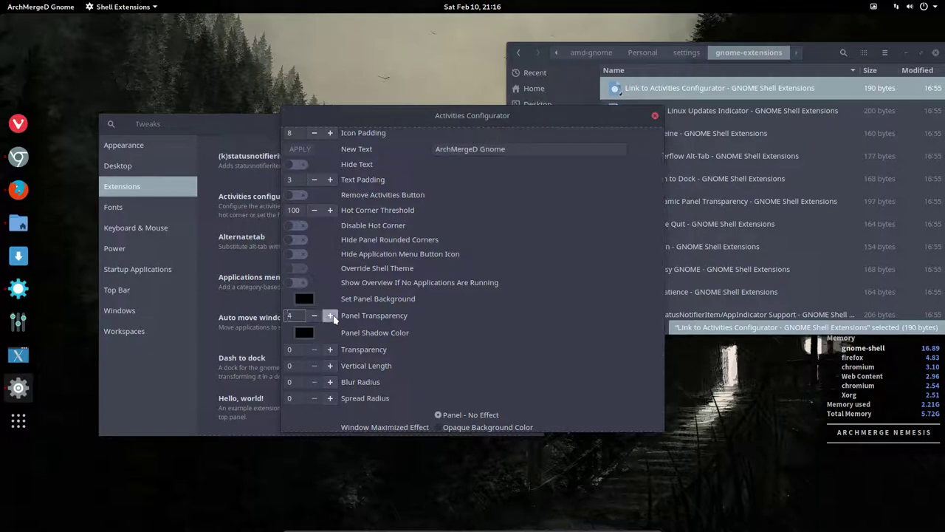
click(330, 315)
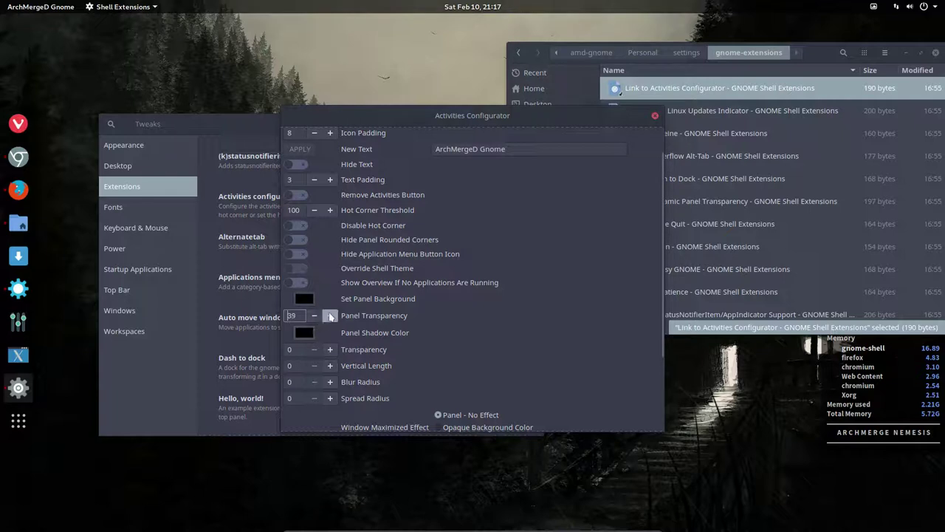
click(330, 315)
click(330, 315)
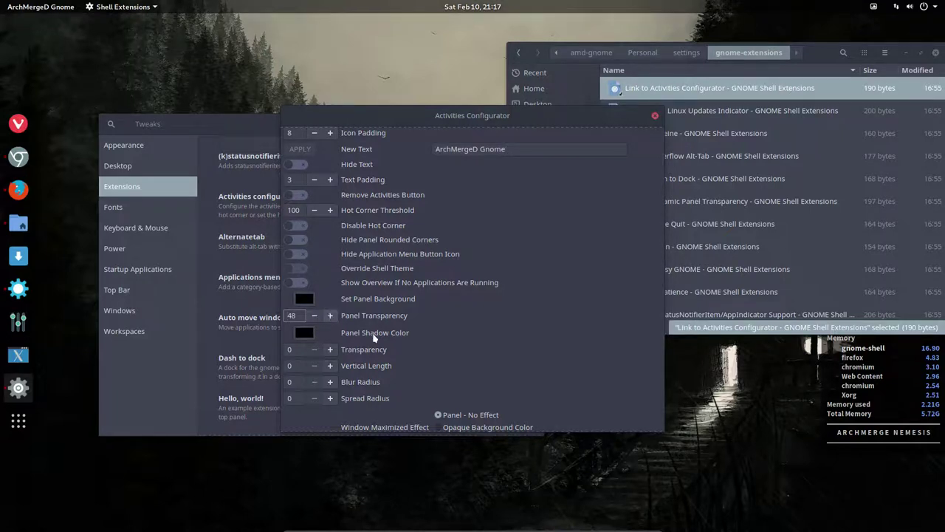
scroll(483, 345, down, 3)
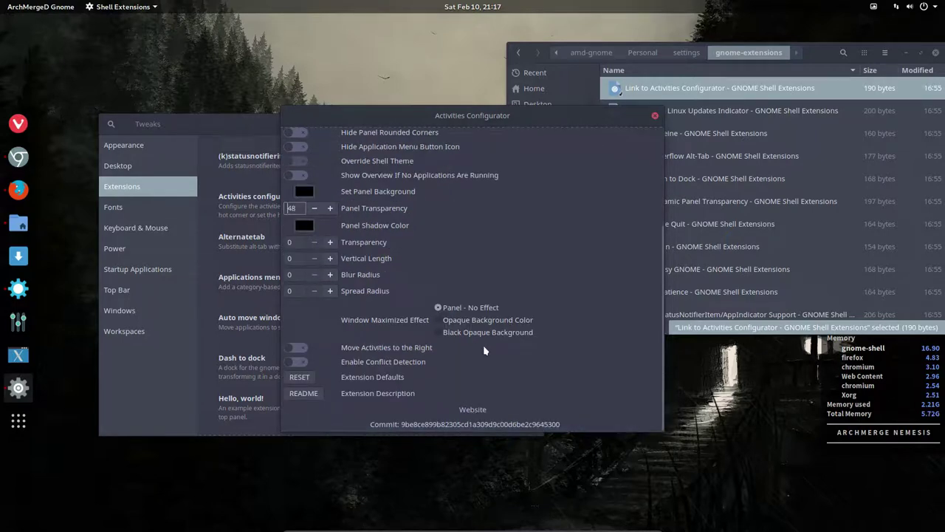
scroll(483, 345, up, 4)
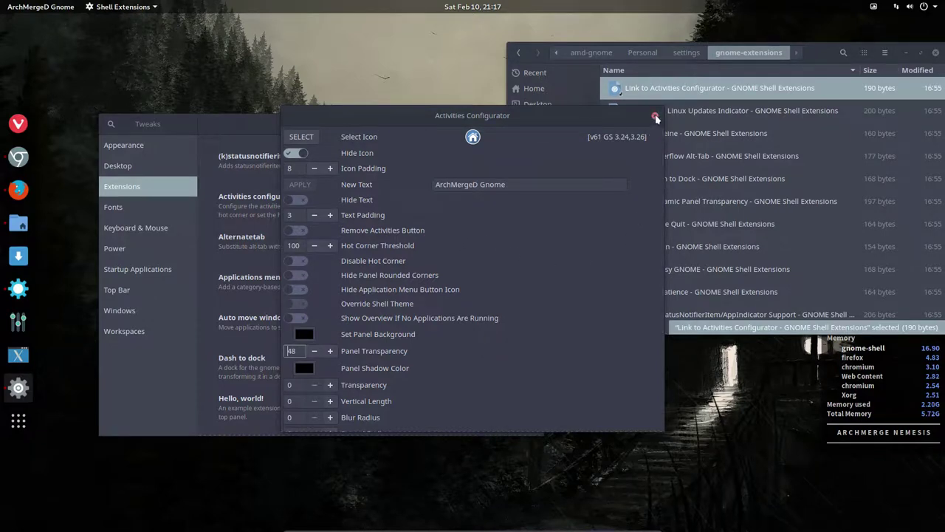
click(657, 118)
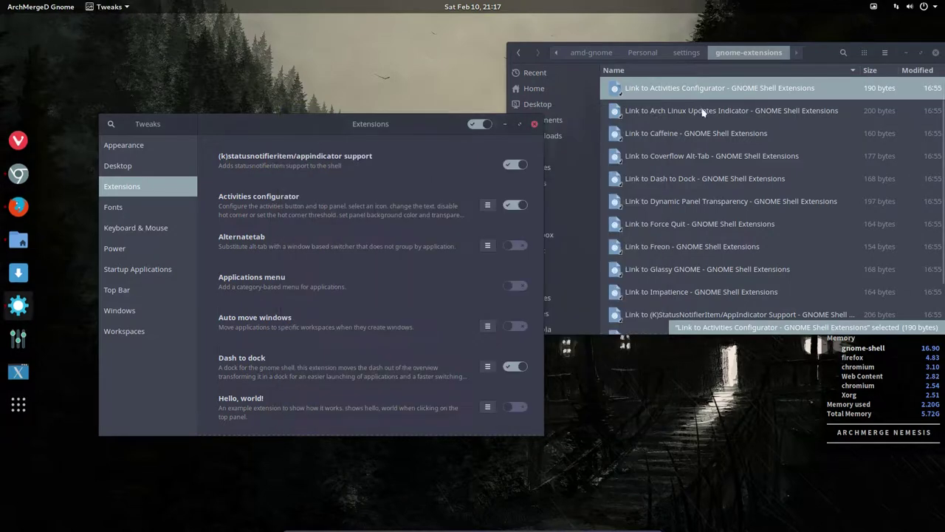